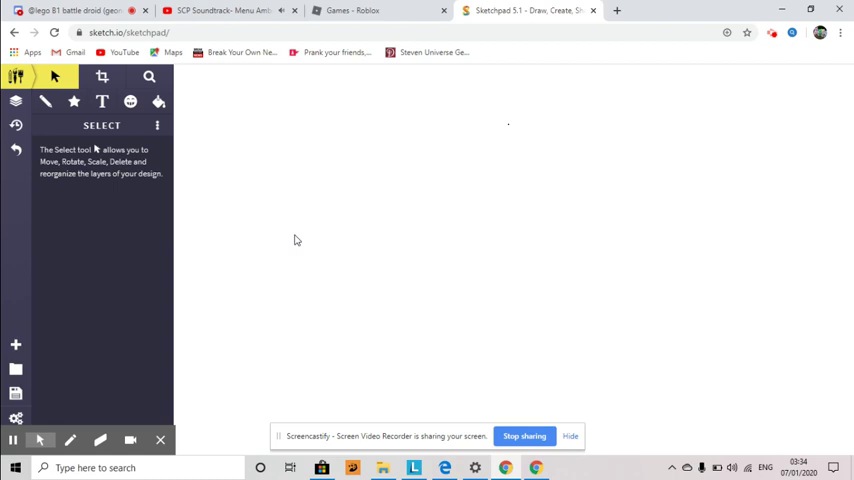
Step: Paste the creature reference photo and shrink it to a thumbnail at the canvas's top-left
key(ctrl+v)
mouse_move(418, 226)
mouse_down()
mouse_move(285, 128)
mouse_move(290, 135)
mouse_up()
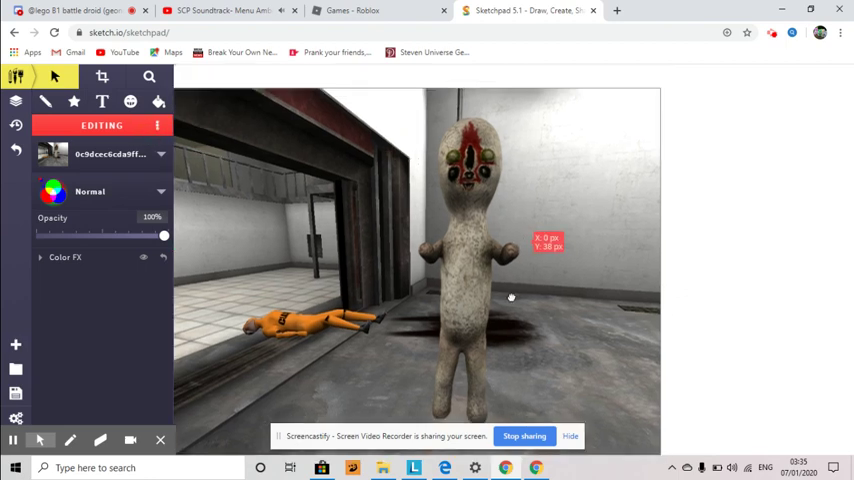
drag(525, 211, 510, 250)
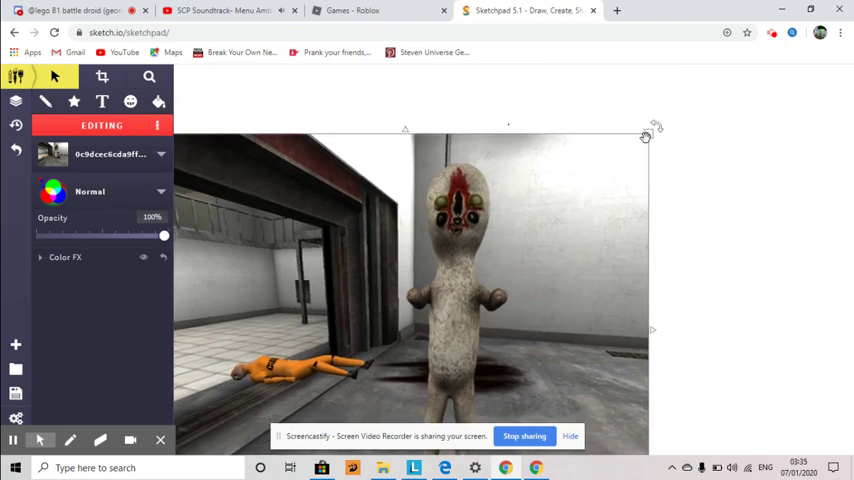
drag(650, 132, 316, 385)
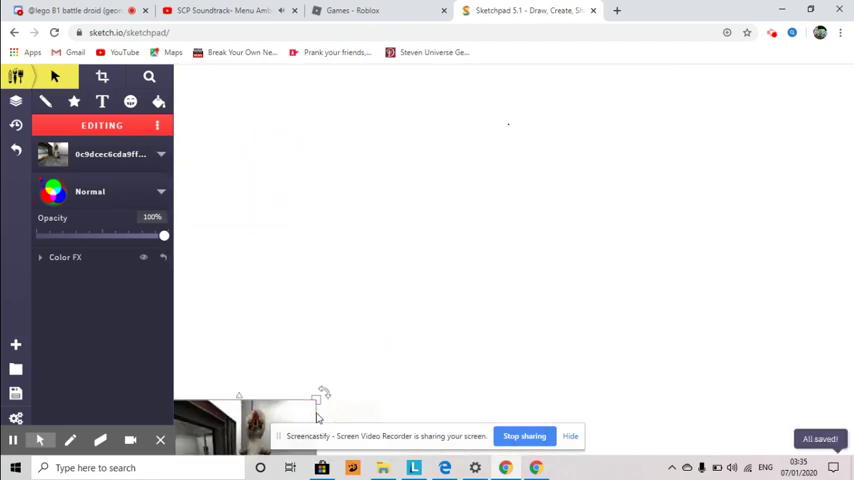
drag(250, 410, 297, 165)
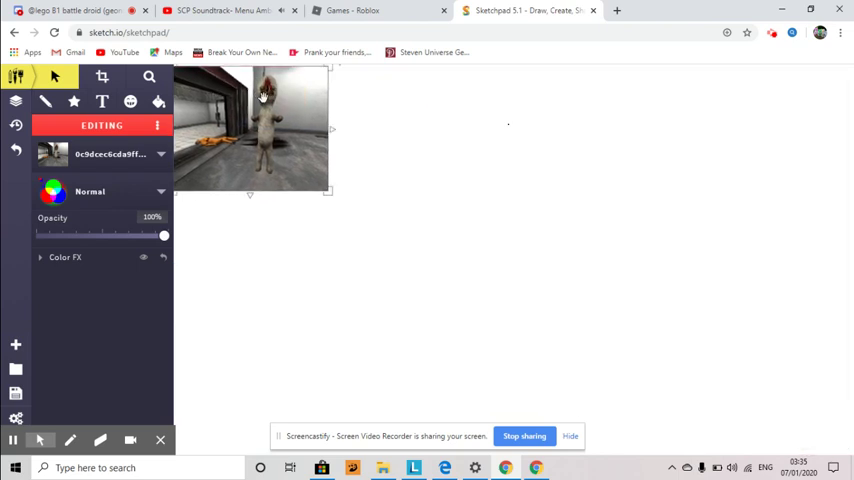
click(255, 205)
Step: Sketch the creature's head and body outline in pencil, undoing two bad strokes
click(47, 101)
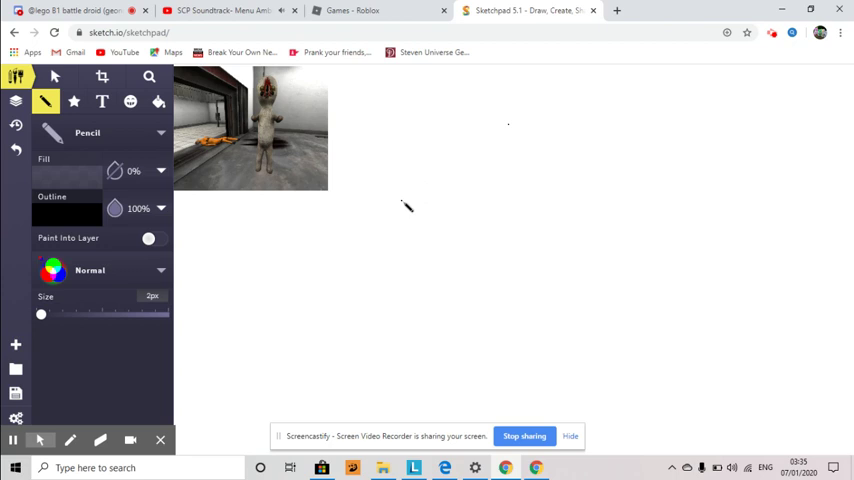
drag(396, 198, 386, 175)
click(15, 150)
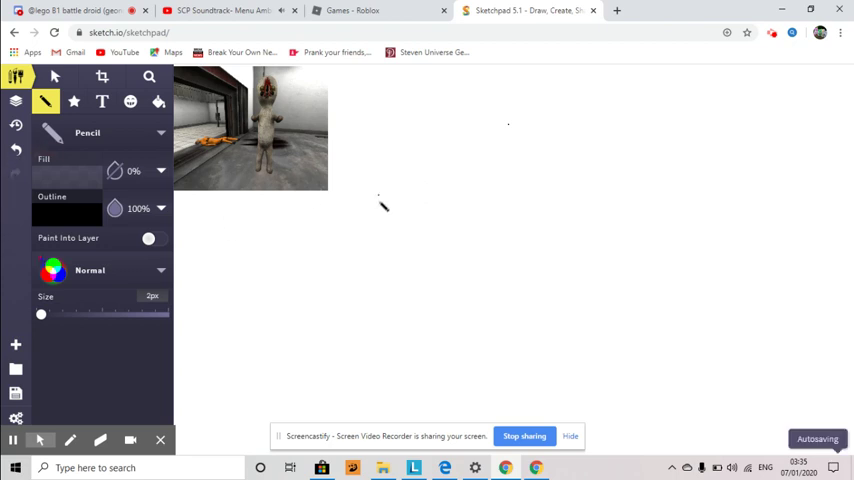
mouse_move(385, 195)
mouse_down()
mouse_move(362, 168)
mouse_move(396, 121)
mouse_move(430, 208)
mouse_up()
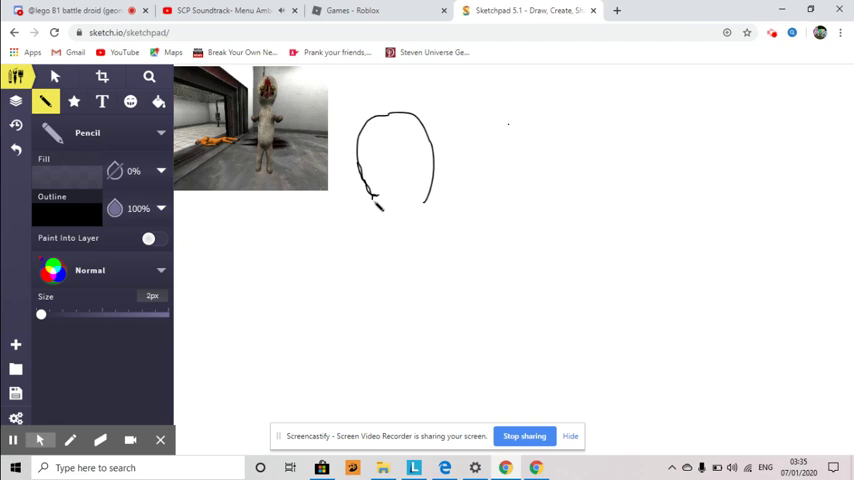
drag(376, 205, 390, 238)
click(16, 148)
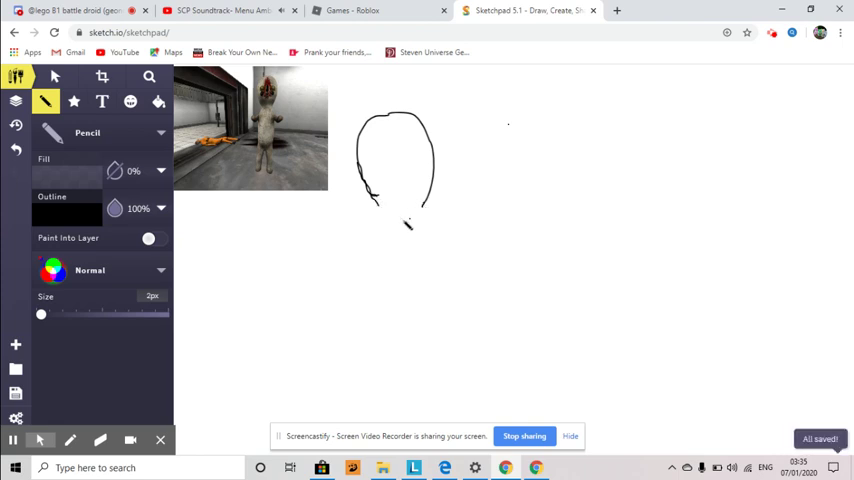
mouse_move(375, 195)
mouse_down()
mouse_move(395, 286)
mouse_move(390, 398)
mouse_move(395, 407)
mouse_move(422, 298)
mouse_move(437, 415)
mouse_move(452, 410)
mouse_move(453, 395)
mouse_move(426, 205)
mouse_up()
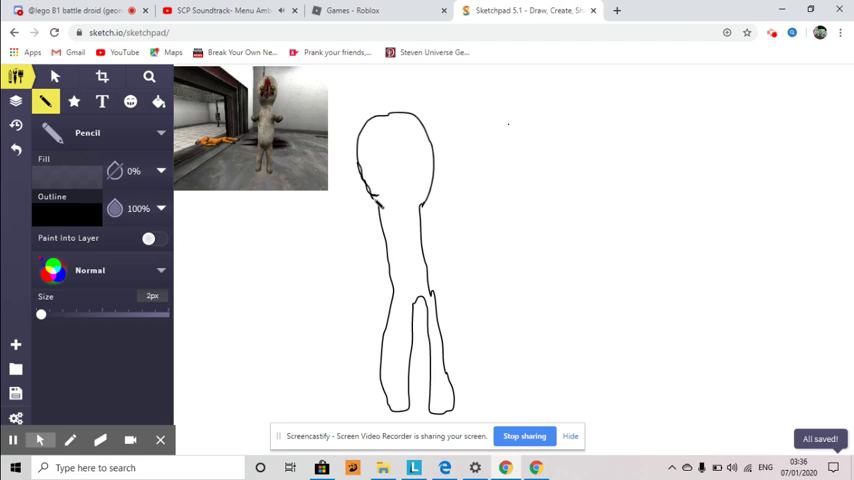
Step: Try erasing part of the outline near the neck, then undo the erasure
click(95, 132)
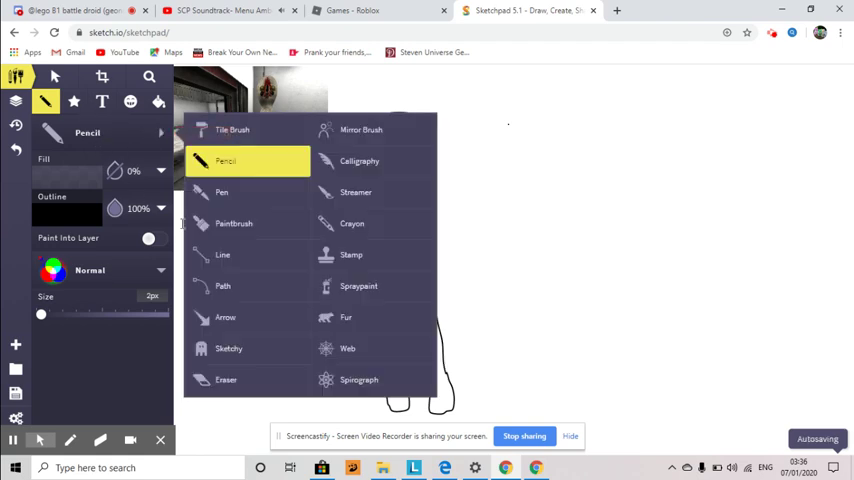
click(207, 381)
drag(380, 205, 375, 235)
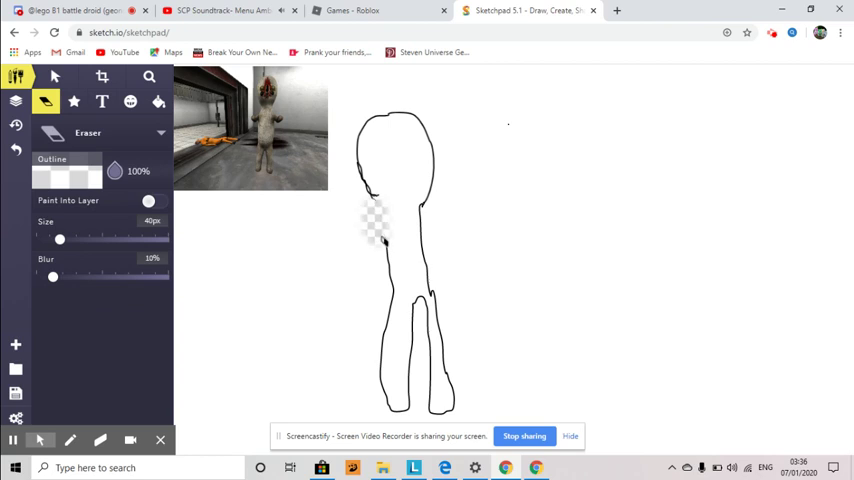
click(15, 150)
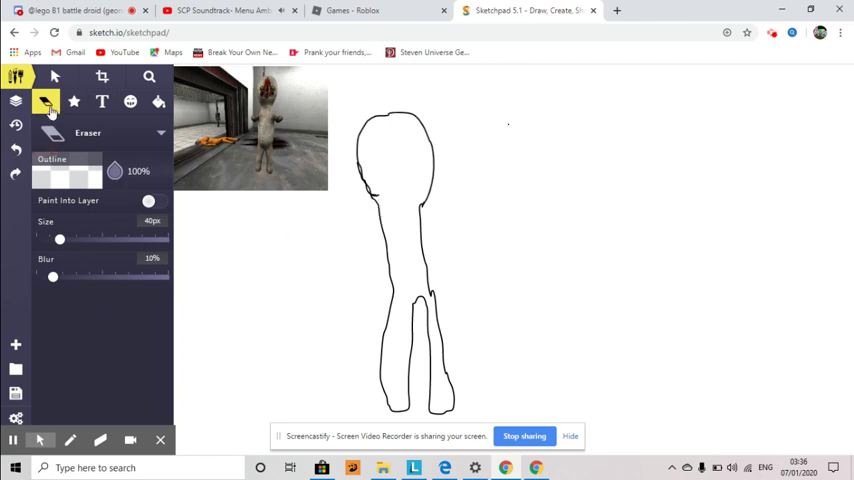
Step: Switch back to the pencil with white as the outline colour
click(46, 102)
click(235, 162)
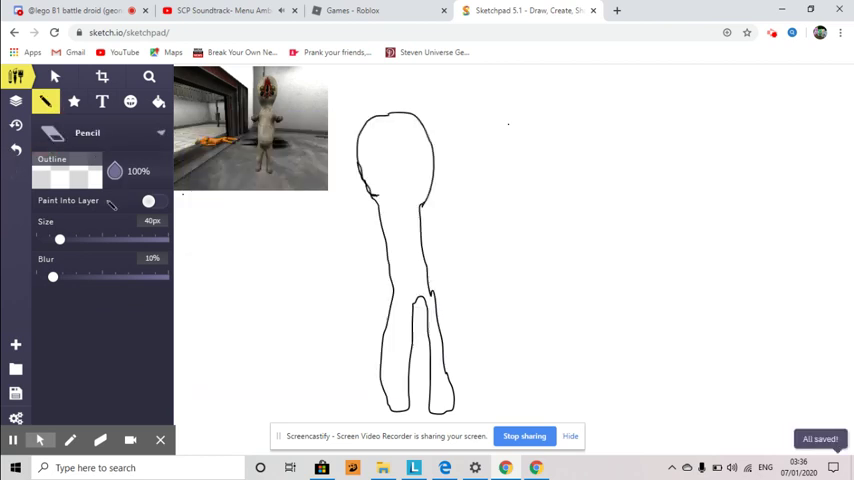
click(65, 210)
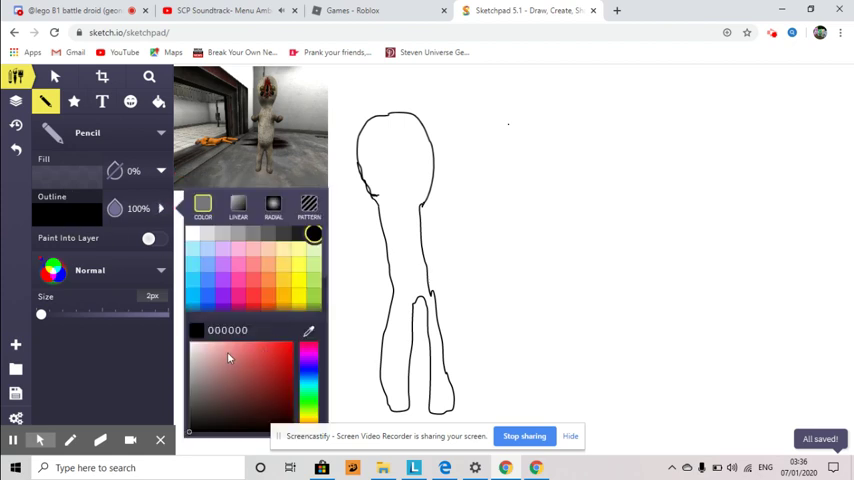
click(194, 236)
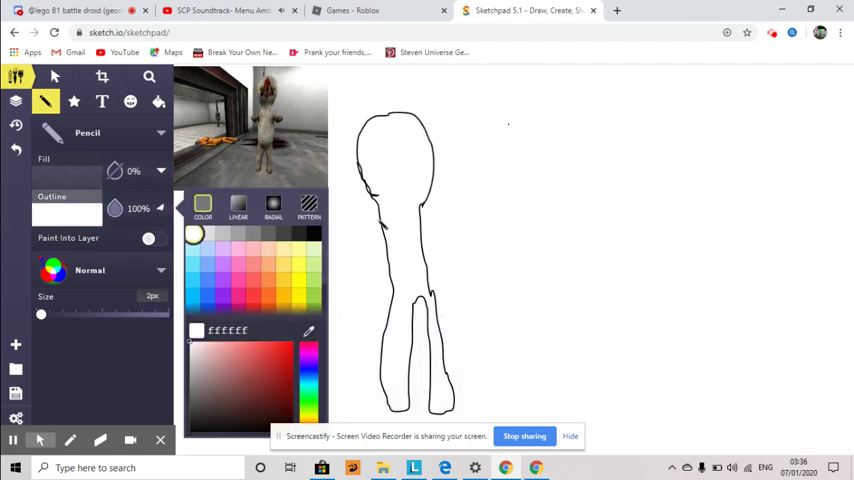
click(383, 228)
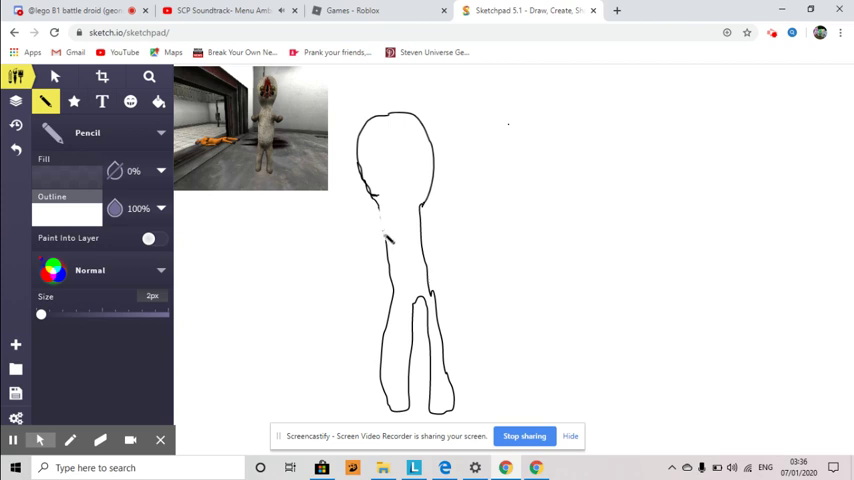
Step: Set the pencil back to black and draw the arm on the body's left
click(70, 212)
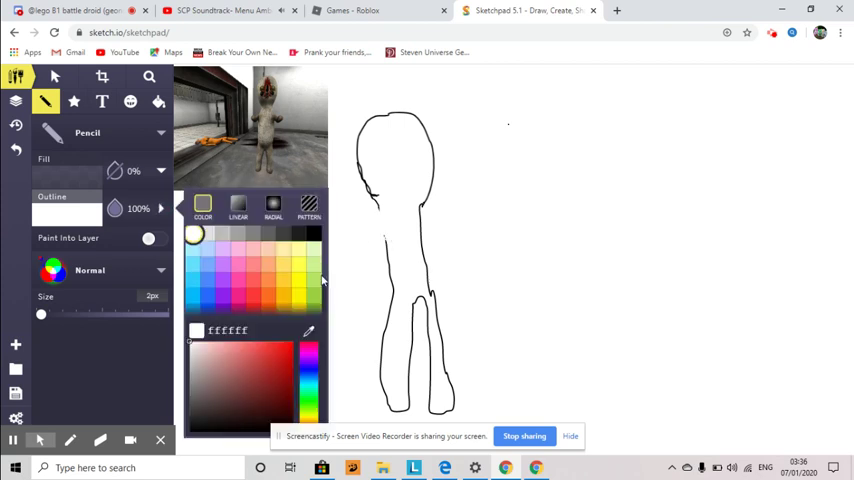
click(313, 235)
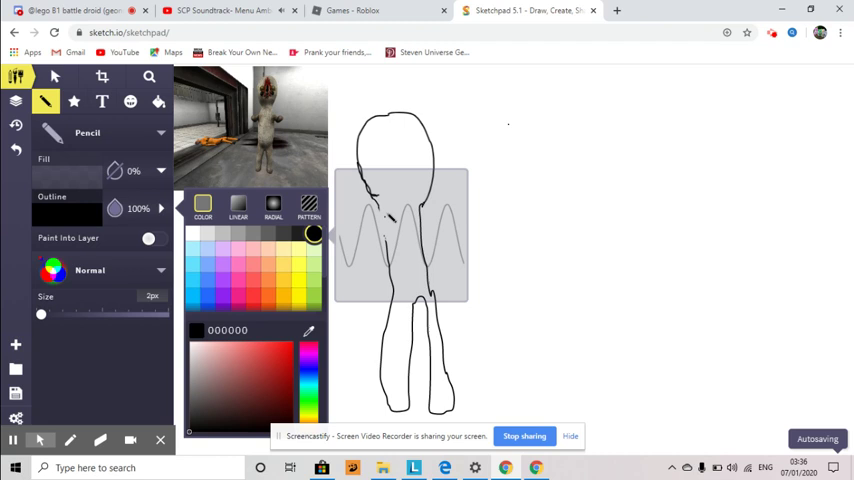
click(388, 218)
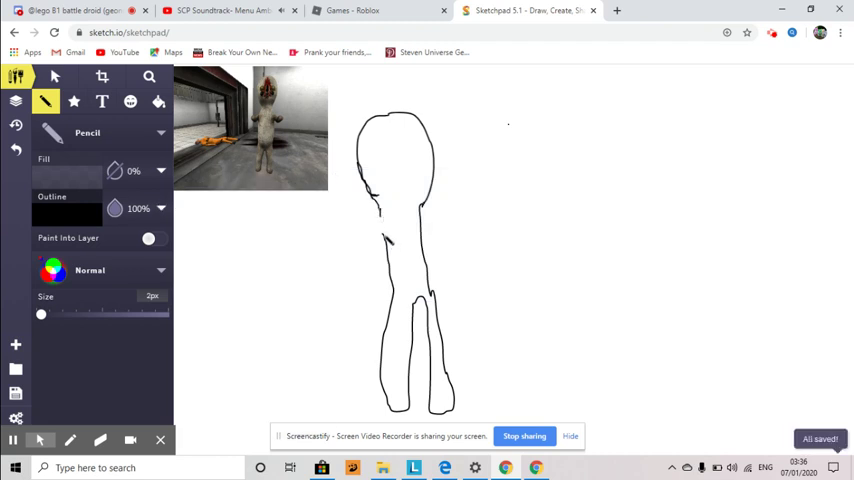
mouse_move(380, 222)
mouse_down()
mouse_move(383, 243)
mouse_move(405, 240)
mouse_up()
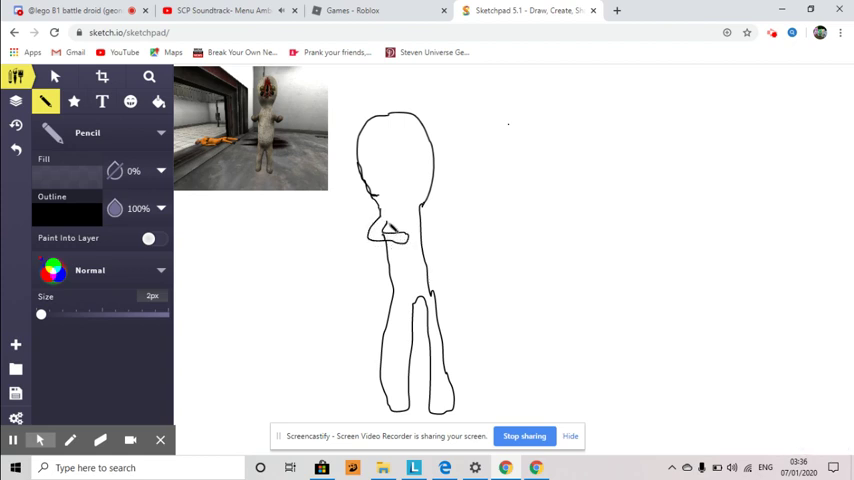
Step: Set the pencil outline colour to white
click(70, 212)
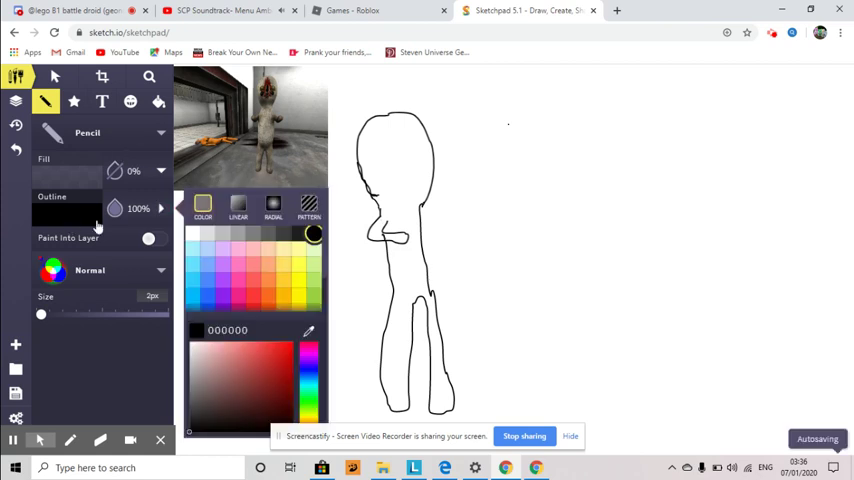
click(195, 236)
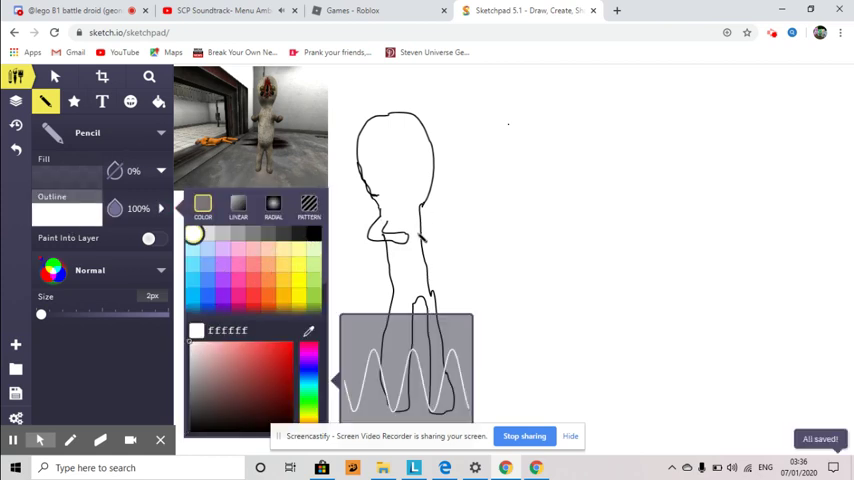
click(401, 243)
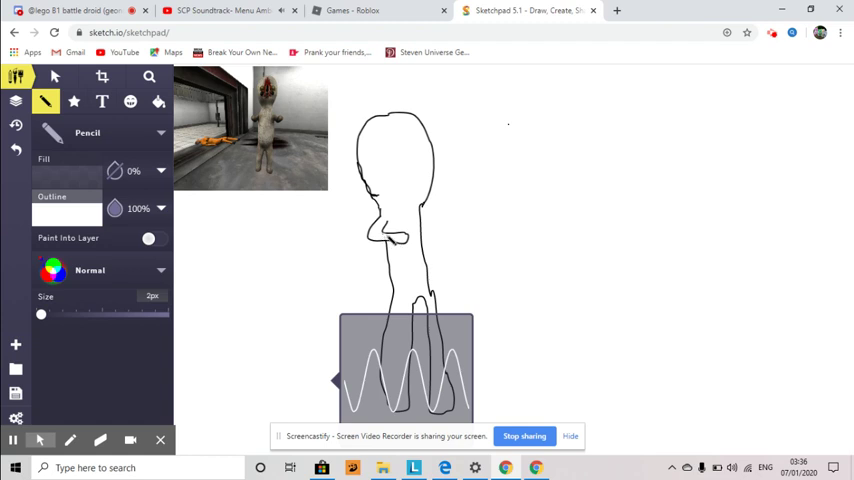
Step: Return the outline colour to black and draw the figure's right arm
click(60, 132)
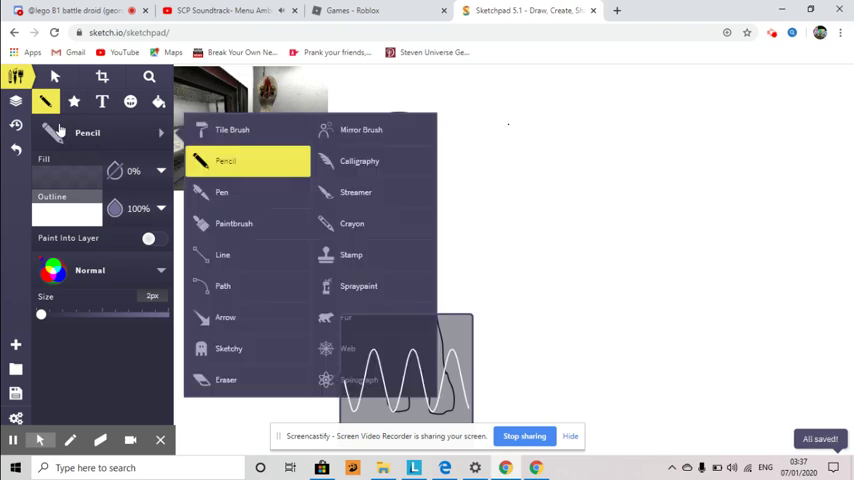
click(68, 212)
click(313, 237)
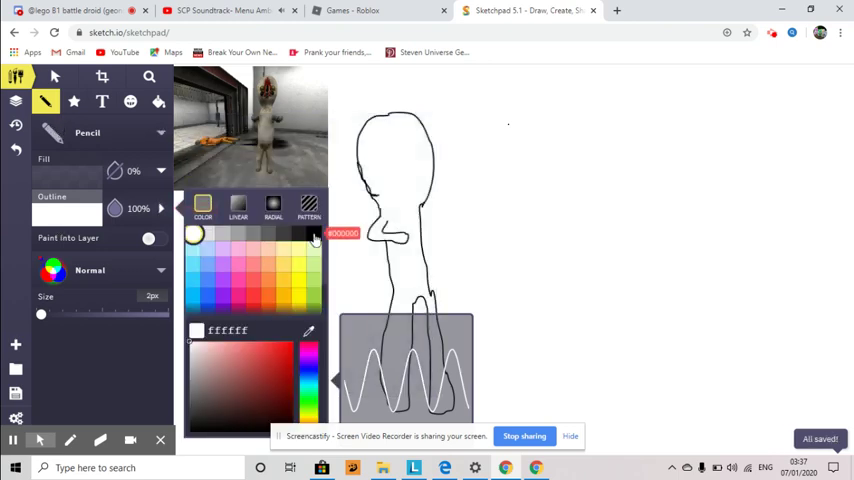
click(460, 215)
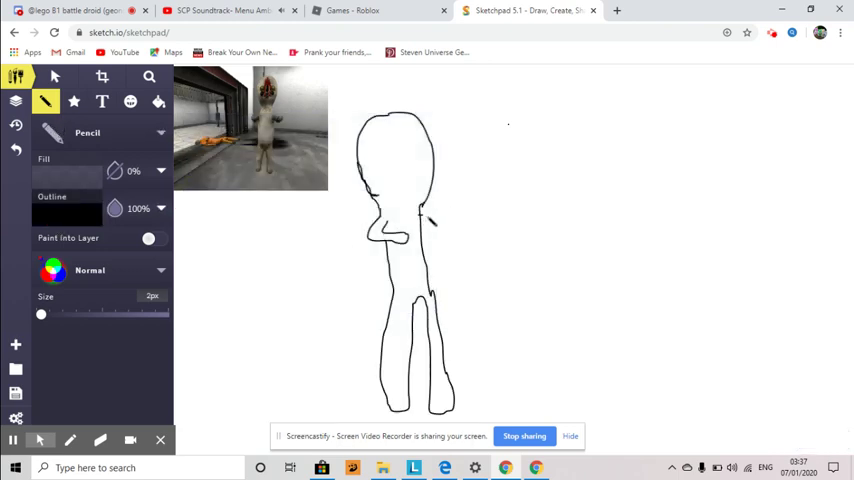
drag(425, 222, 432, 237)
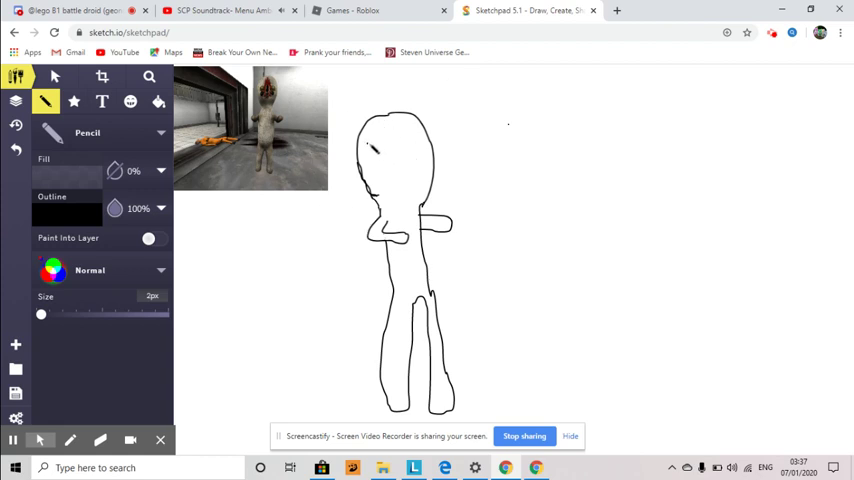
Step: Draw two large eyes and two small cheek circles on the head
drag(375, 148, 381, 166)
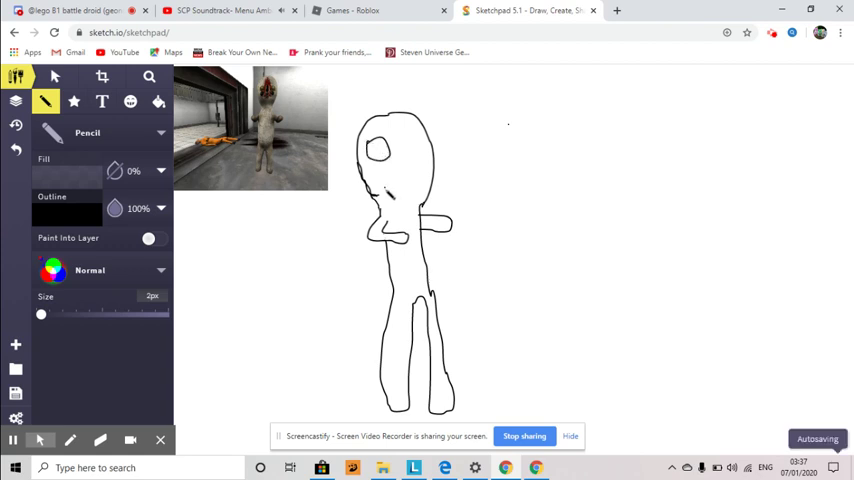
drag(378, 170, 379, 171)
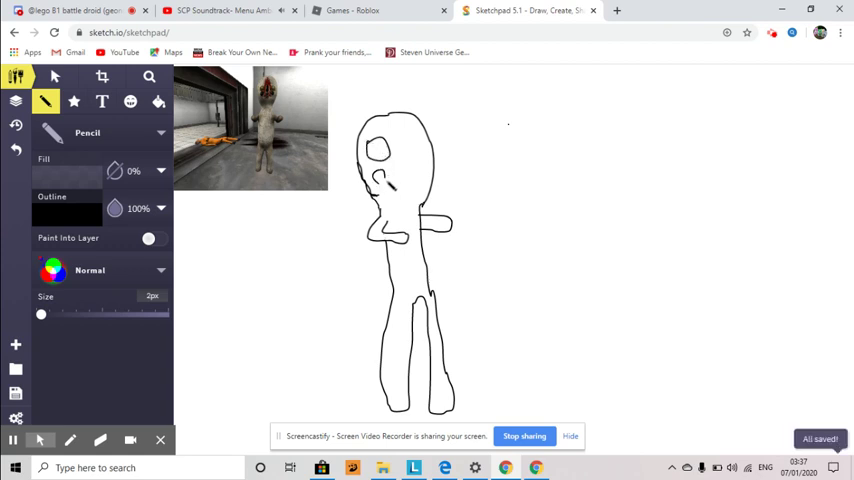
drag(421, 172, 422, 173)
drag(413, 137, 414, 138)
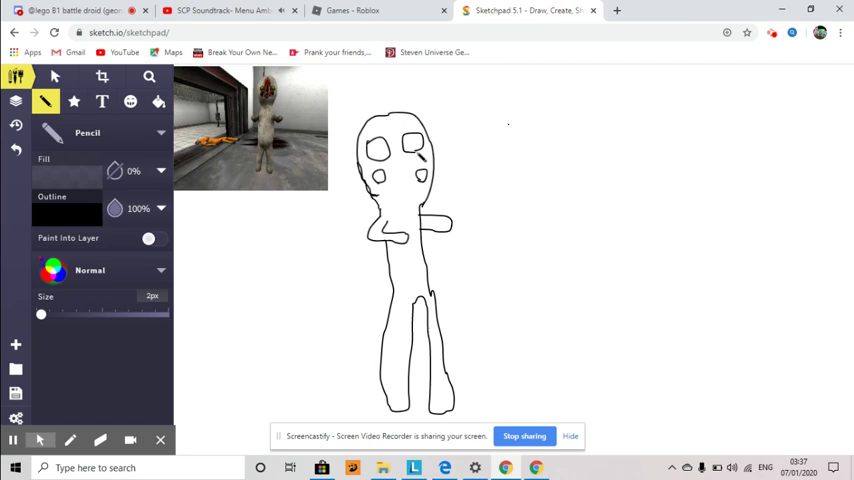
Step: Add a nose line and smiling mouth, undoing the forehead zigzag and a stray stroke
drag(412, 172, 405, 185)
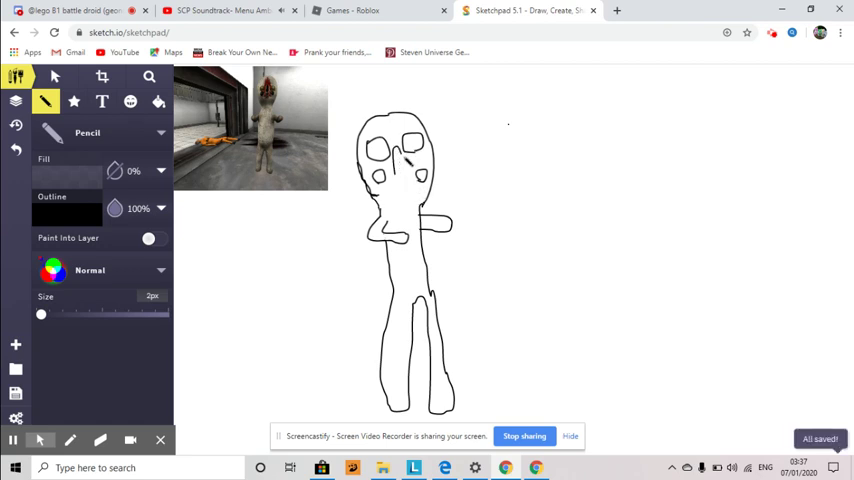
drag(399, 152, 404, 182)
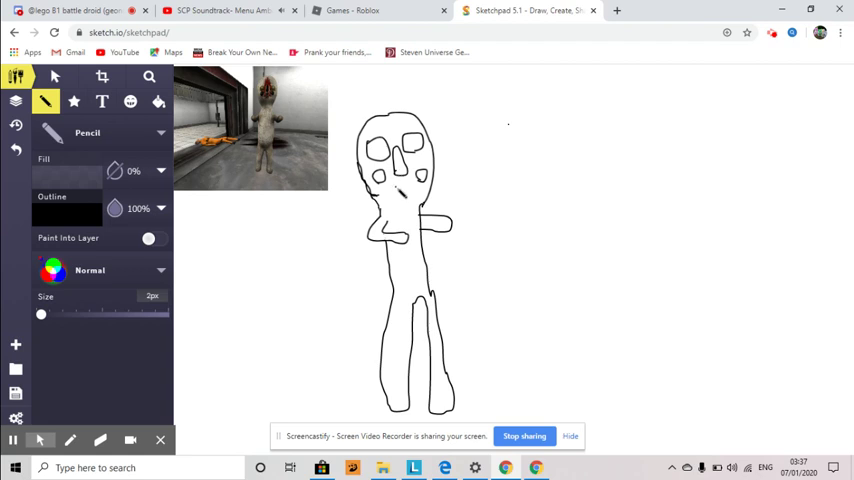
mouse_move(400, 186)
mouse_down()
mouse_move(416, 190)
mouse_move(410, 184)
mouse_up()
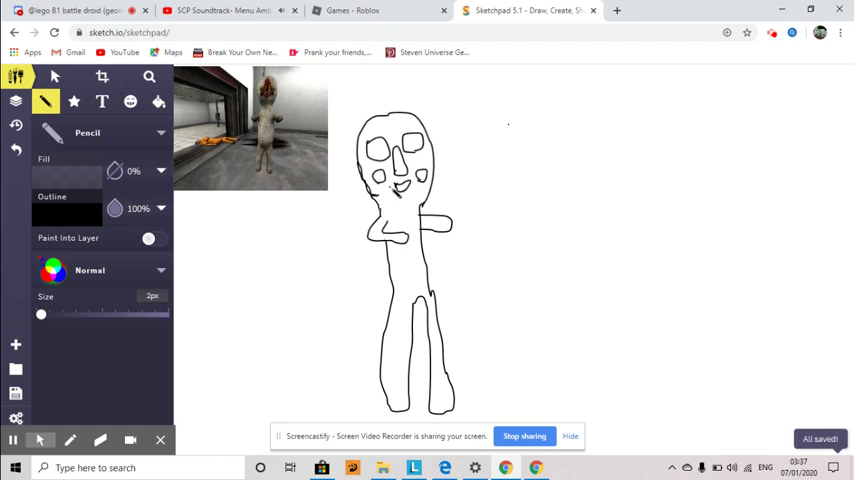
mouse_move(395, 155)
mouse_down()
mouse_move(418, 162)
mouse_move(424, 176)
mouse_up()
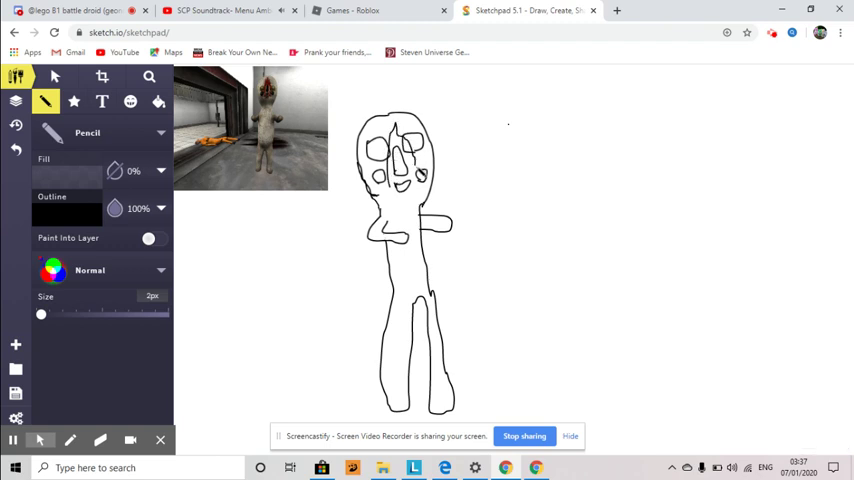
click(16, 148)
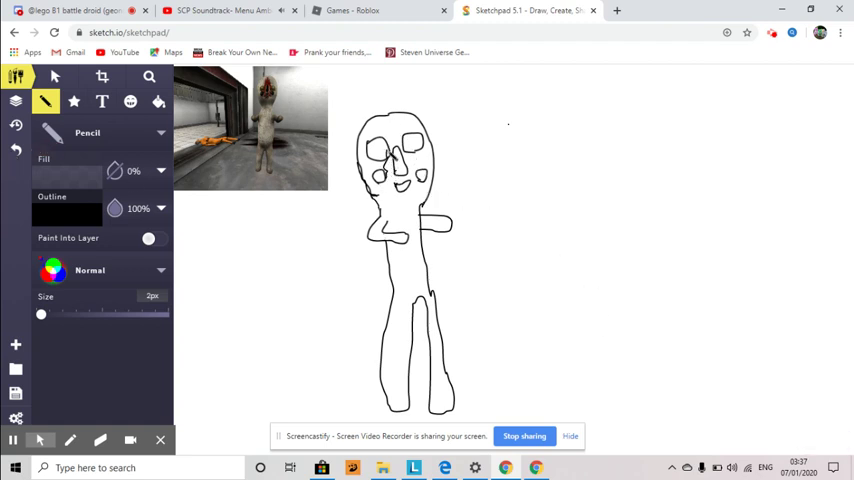
click(15, 149)
Step: Select the left eye circle and drag its handles to move and enlarge it
click(55, 77)
click(380, 148)
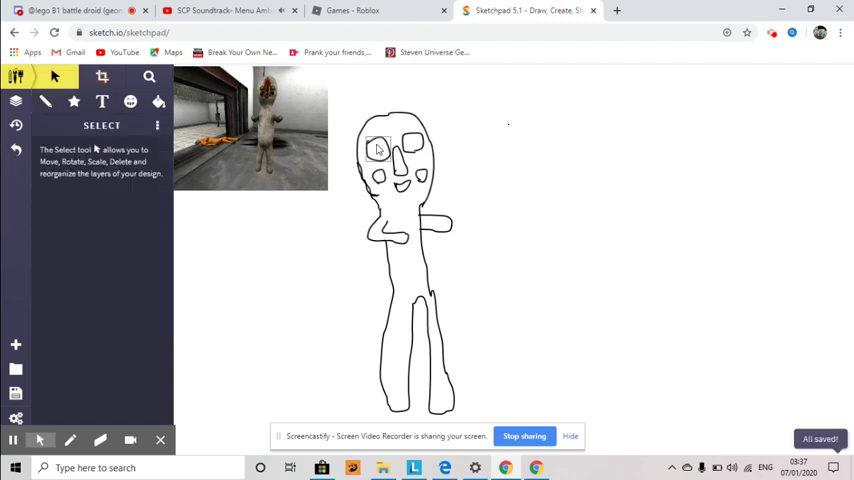
mouse_move(382, 150)
mouse_down()
mouse_move(378, 176)
mouse_move(412, 145)
mouse_move(424, 172)
mouse_up()
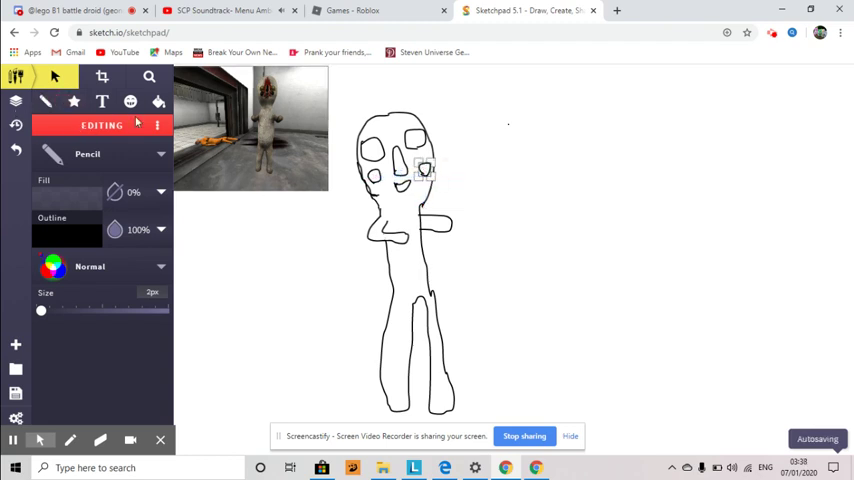
click(158, 101)
click(68, 176)
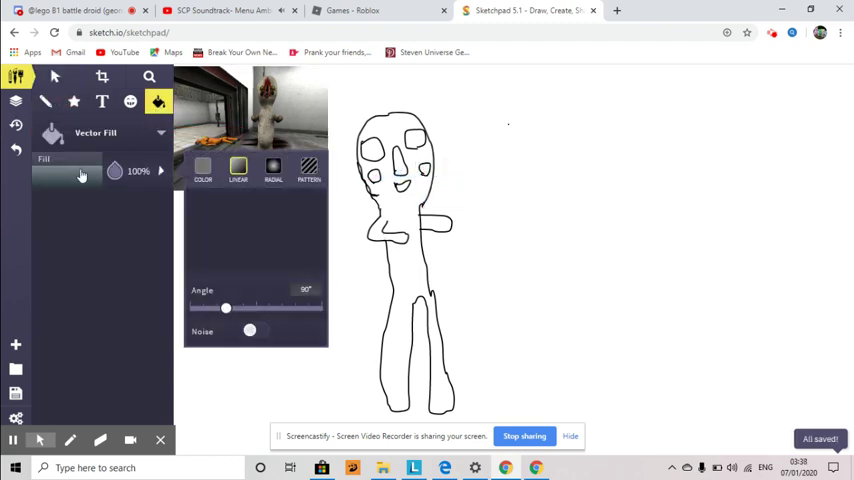
click(203, 168)
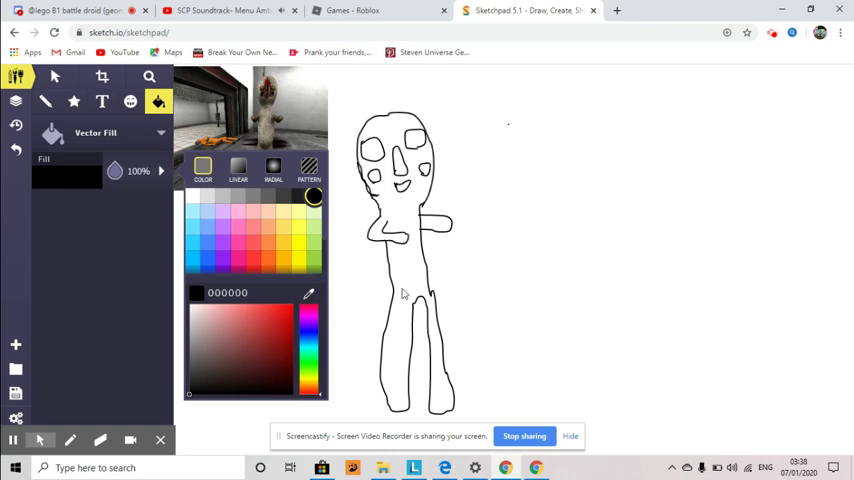
click(375, 183)
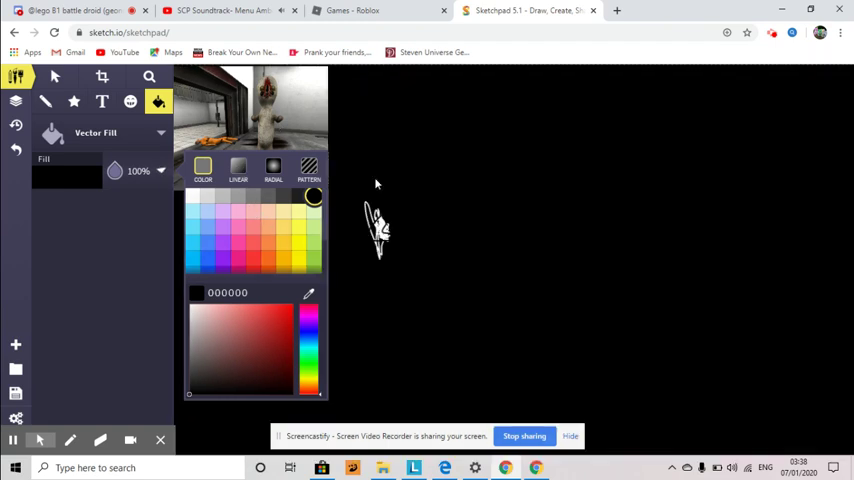
click(16, 150)
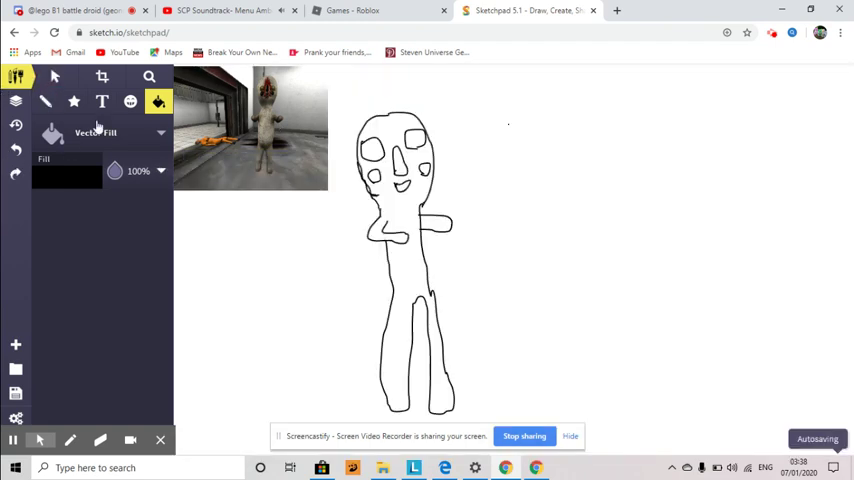
click(161, 132)
Step: Fill the right cheek mark with grey using Pixel Fill
click(241, 164)
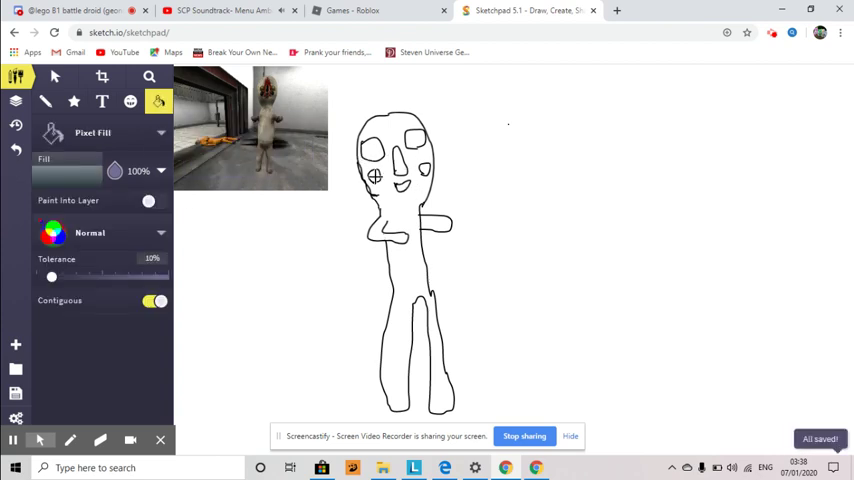
click(372, 282)
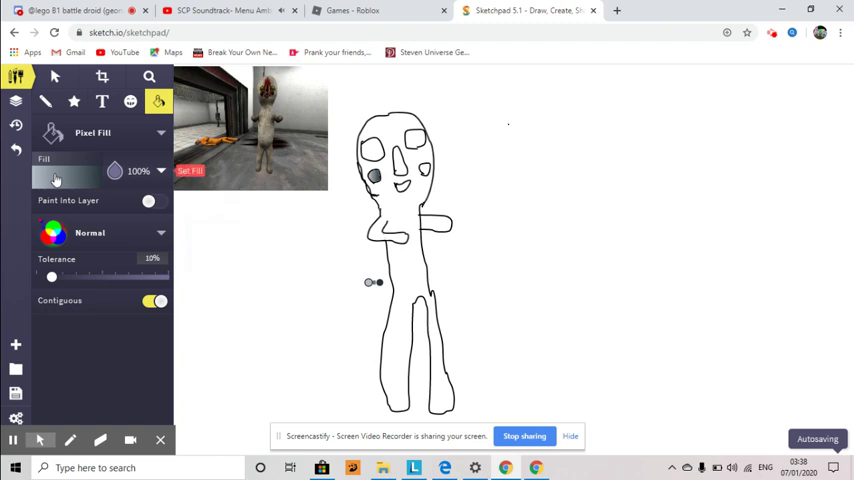
click(56, 178)
click(203, 168)
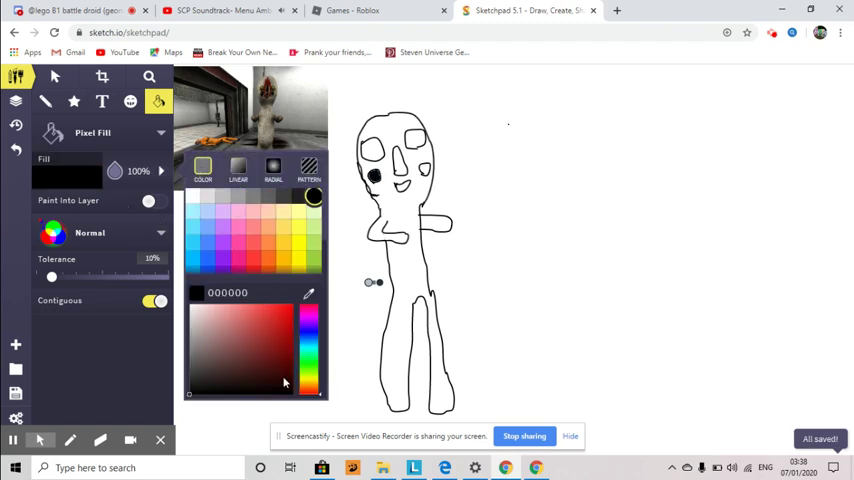
click(283, 378)
click(420, 270)
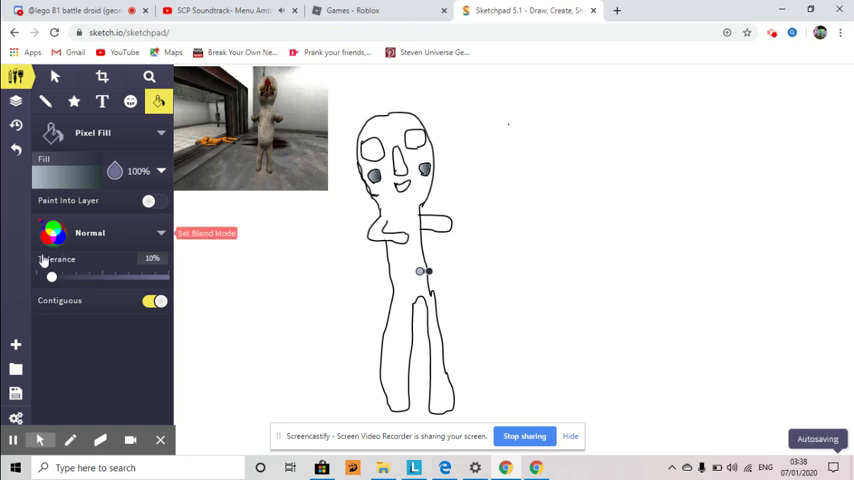
Step: Fill both eyes with green 83b925
click(45, 101)
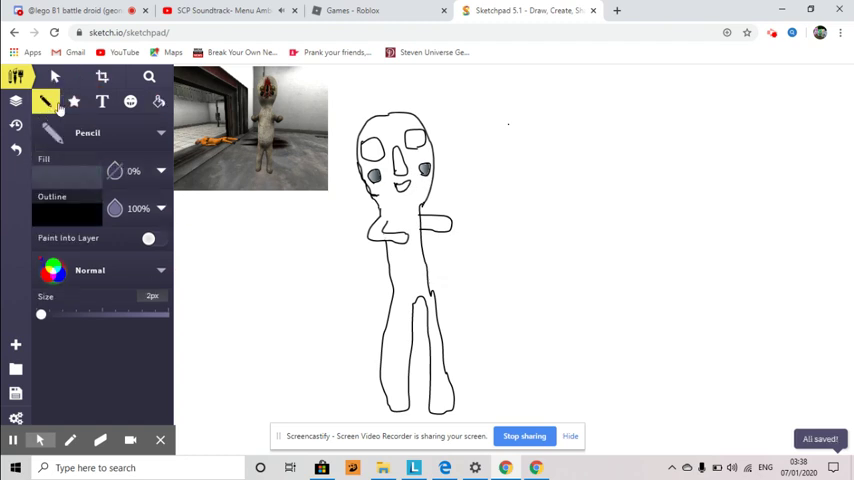
click(158, 101)
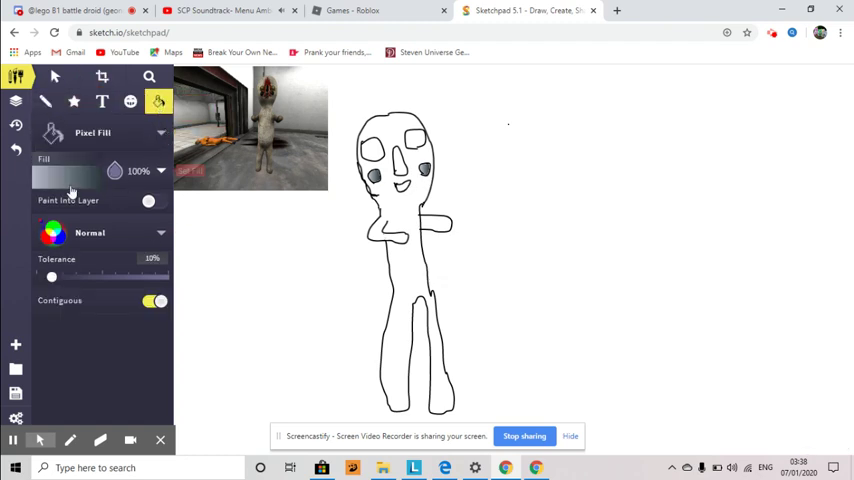
click(114, 171)
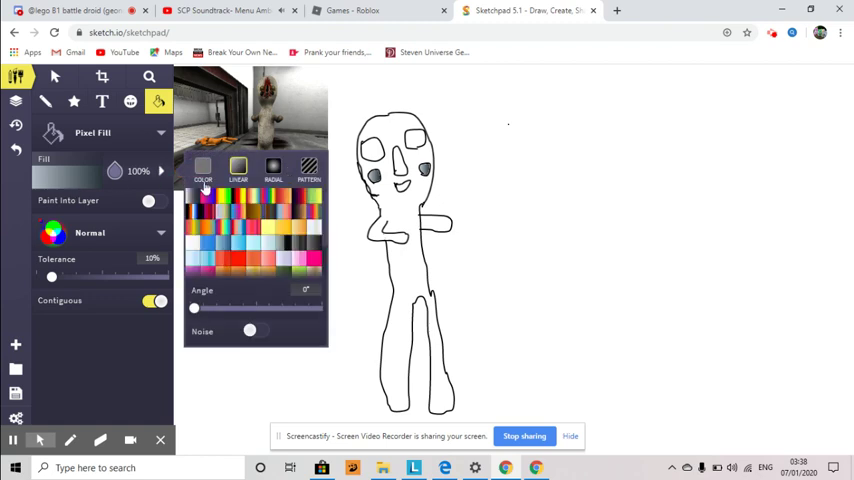
click(203, 168)
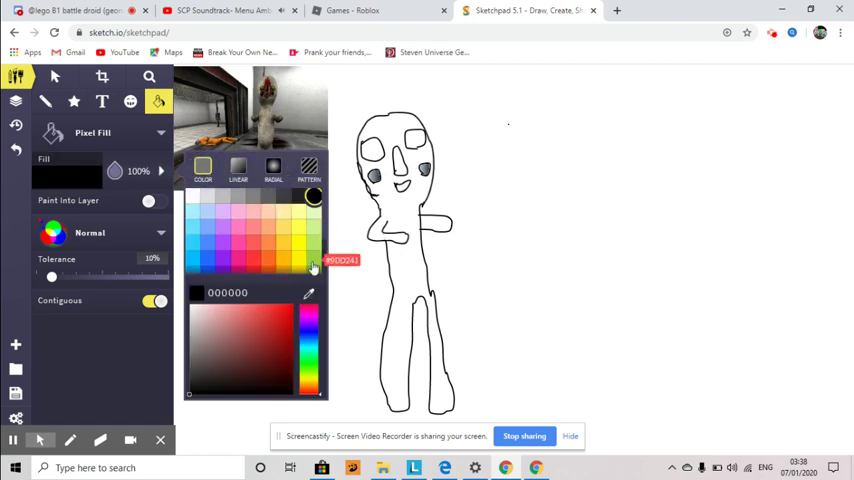
click(313, 269)
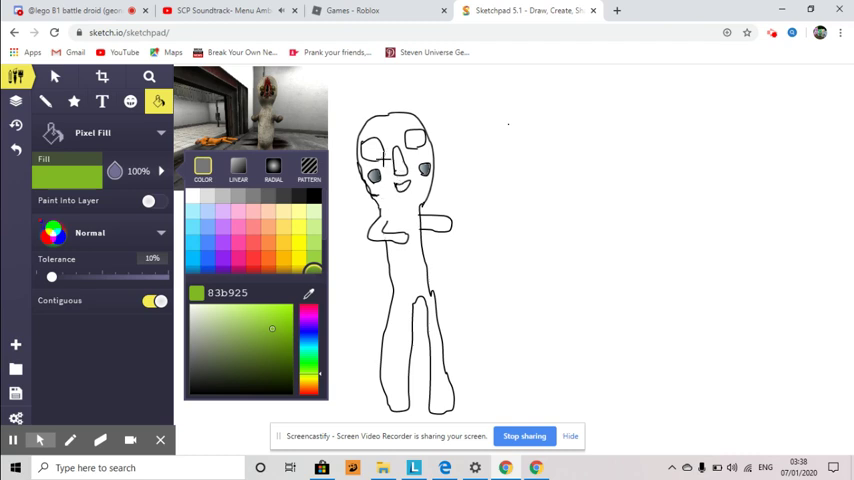
click(371, 148)
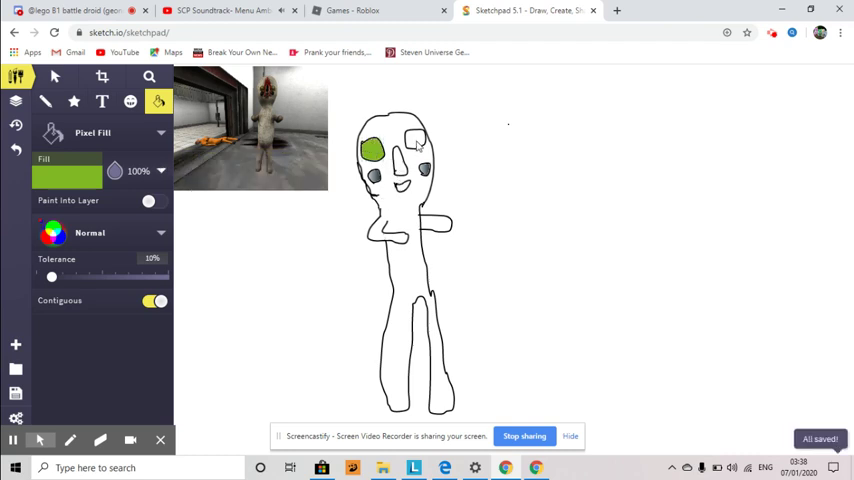
click(416, 140)
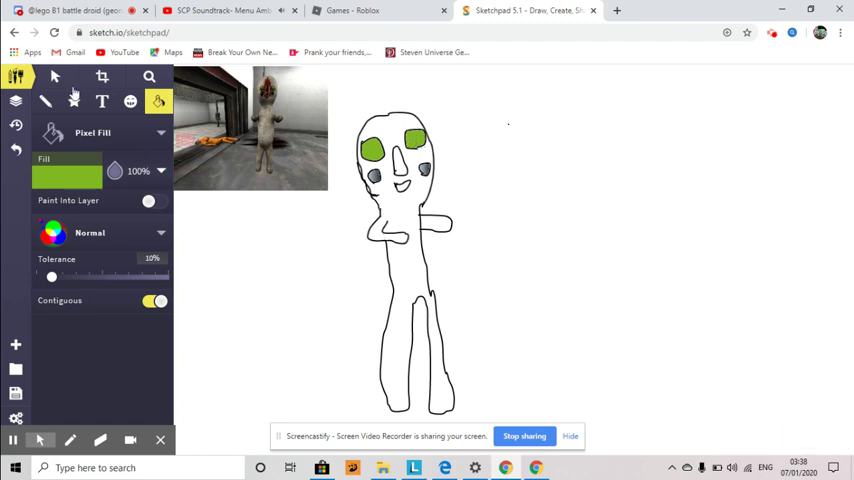
Step: Draw a short white (ffffff) pencil highlight across the right eye
click(46, 102)
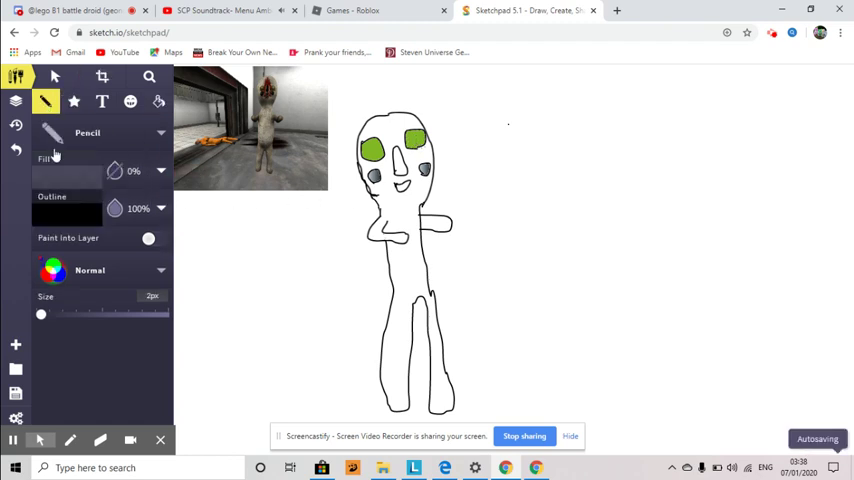
click(70, 208)
click(193, 234)
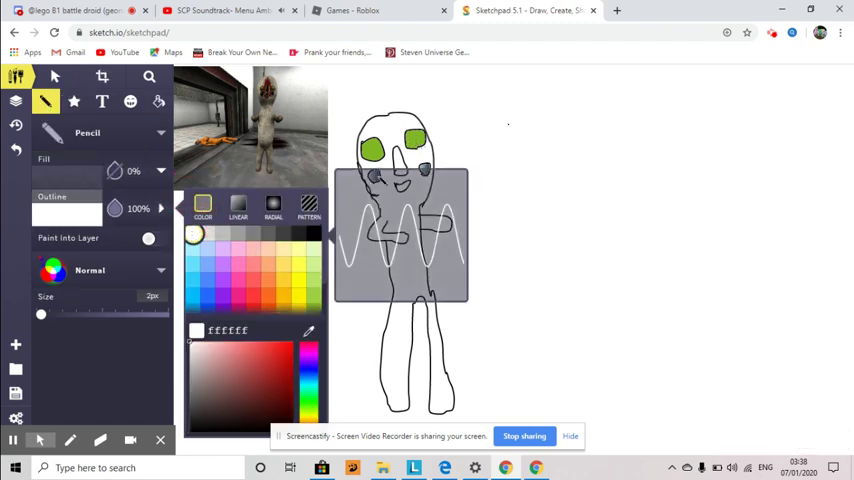
click(508, 124)
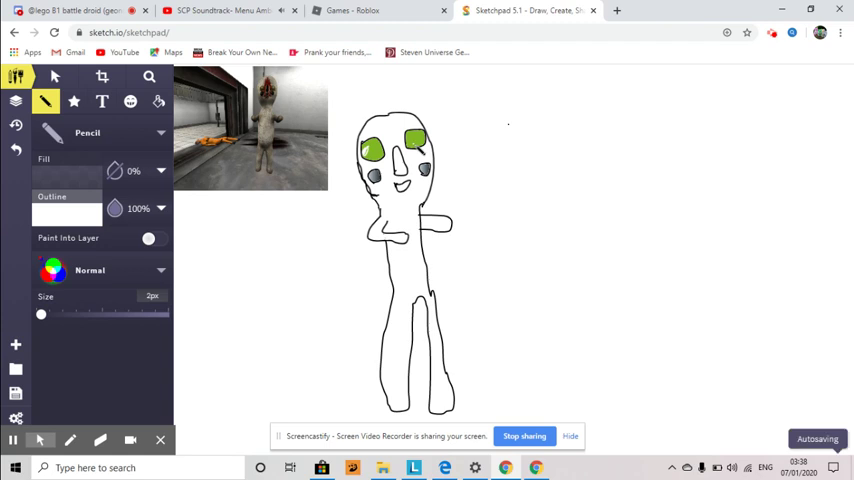
drag(418, 143, 432, 155)
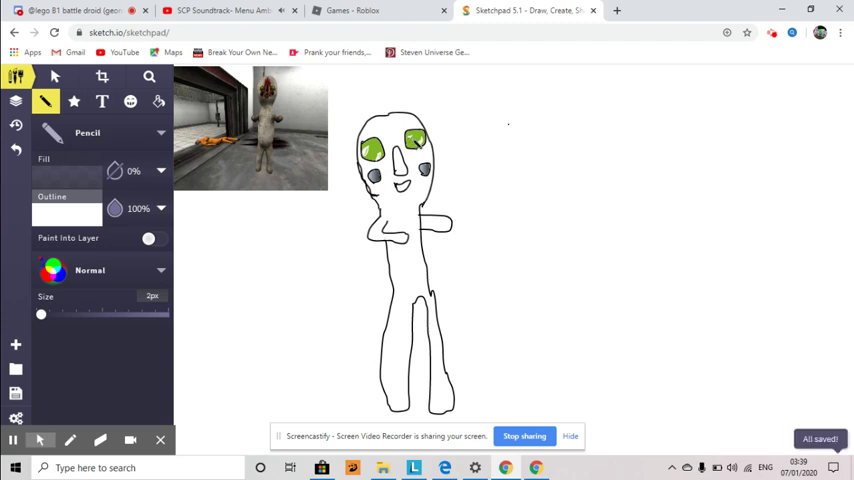
Step: Fill the body and right arm with tan sampled from the reference photo
click(159, 101)
click(68, 176)
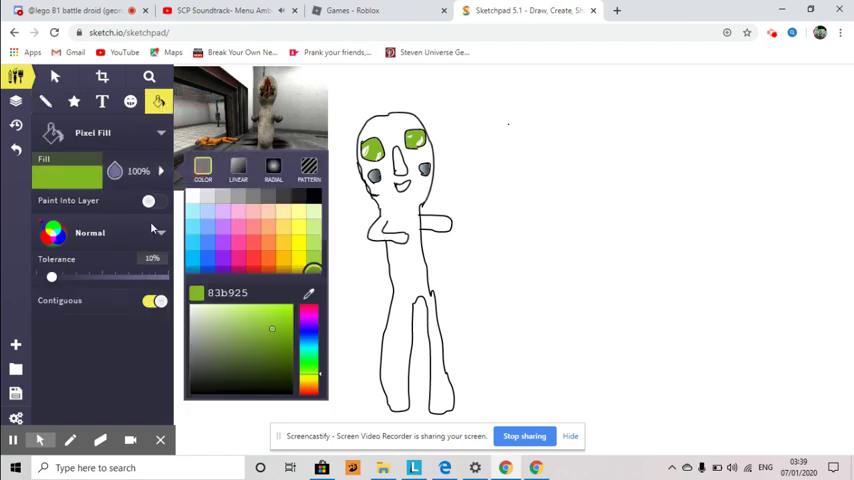
click(289, 232)
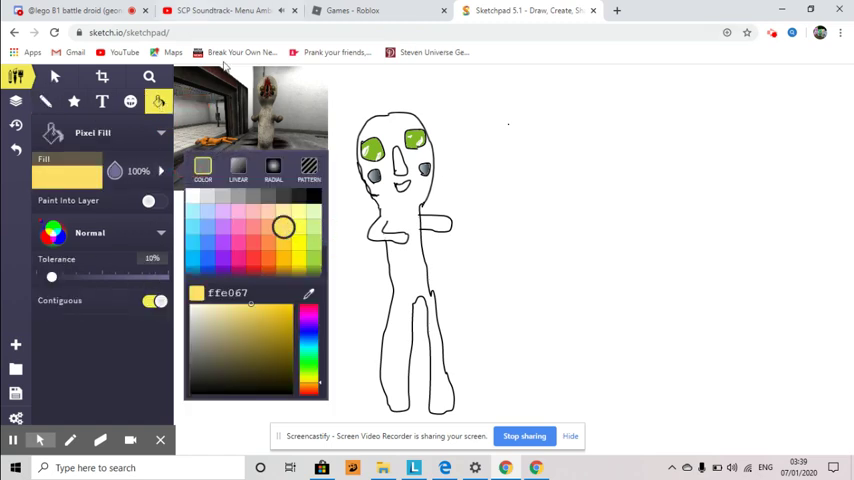
click(308, 293)
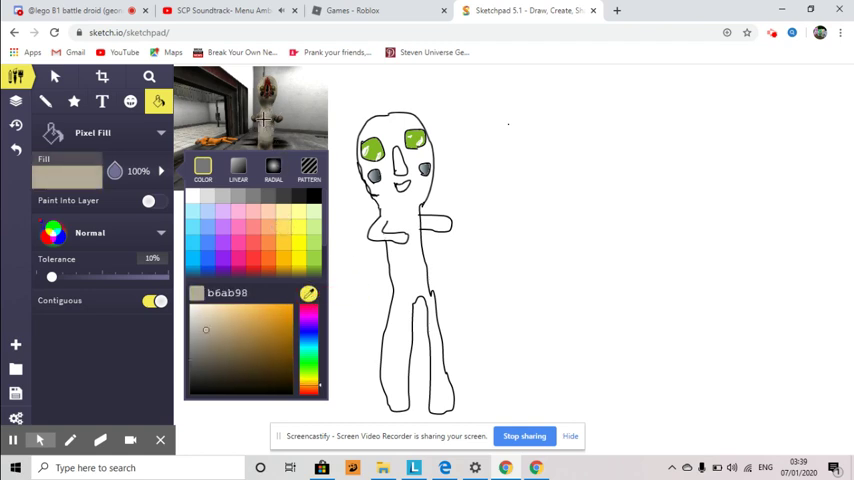
click(263, 120)
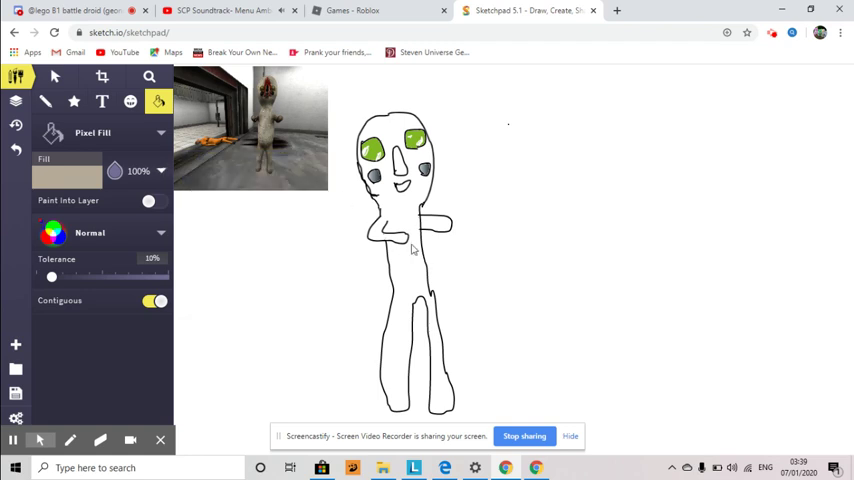
click(413, 250)
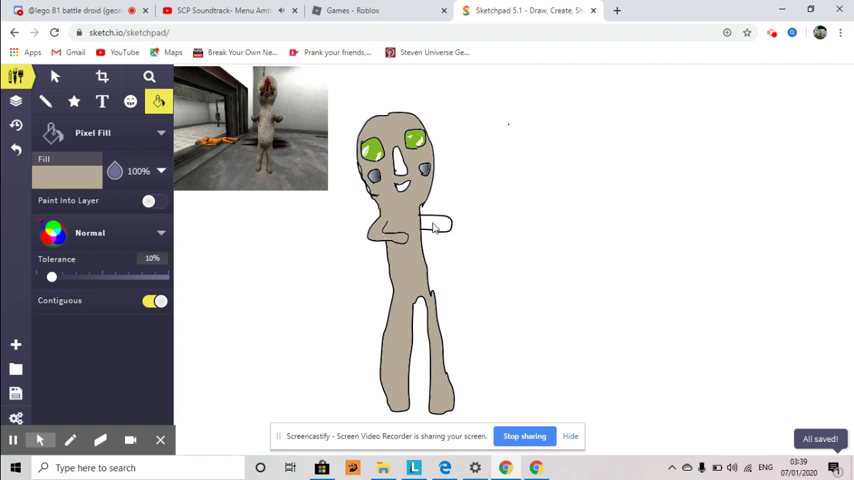
click(433, 227)
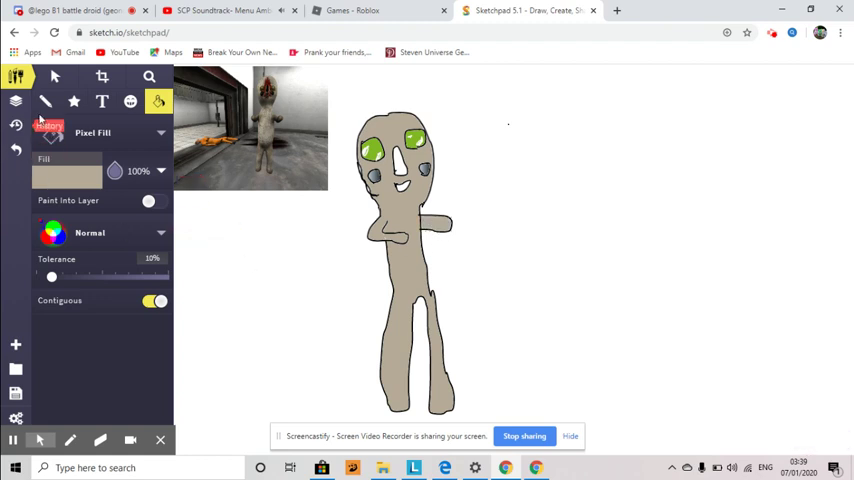
Step: Switch to the pencil and show its outline colour choices, still set to white
click(46, 103)
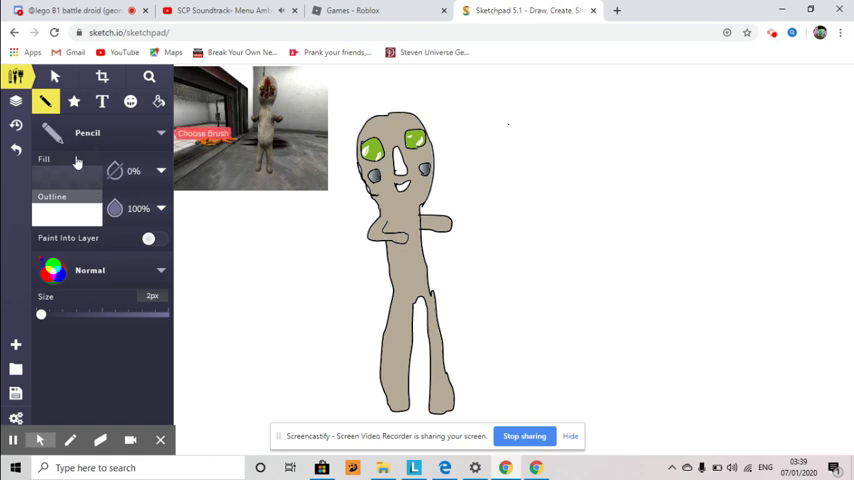
click(75, 212)
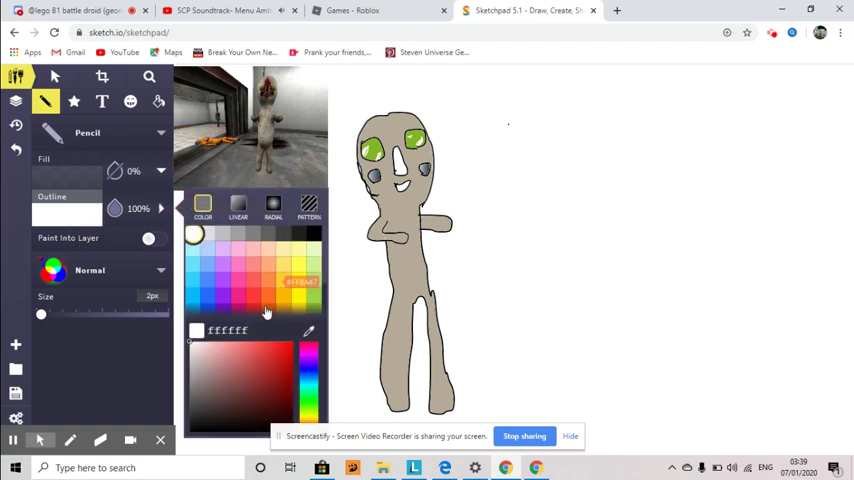